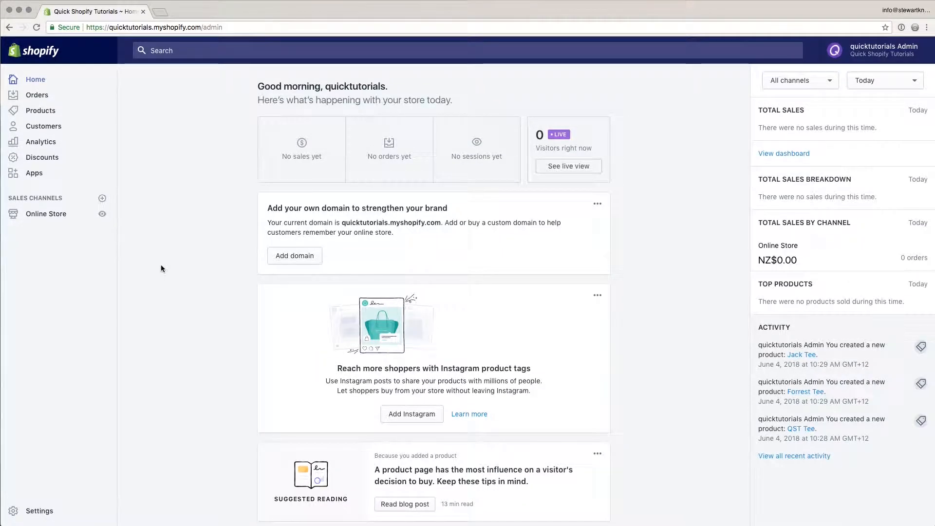
Open the Home page collection from the store's product collections.
click(43, 112)
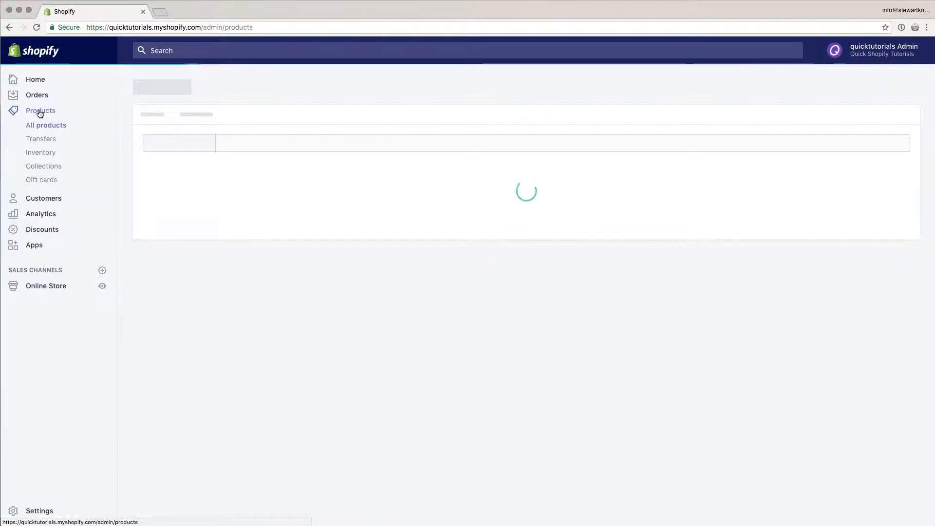
click(45, 168)
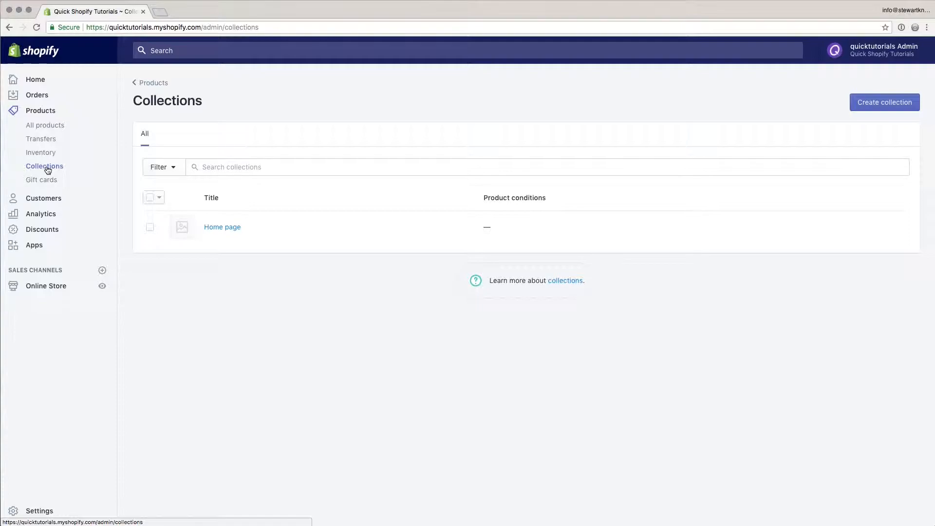
click(222, 227)
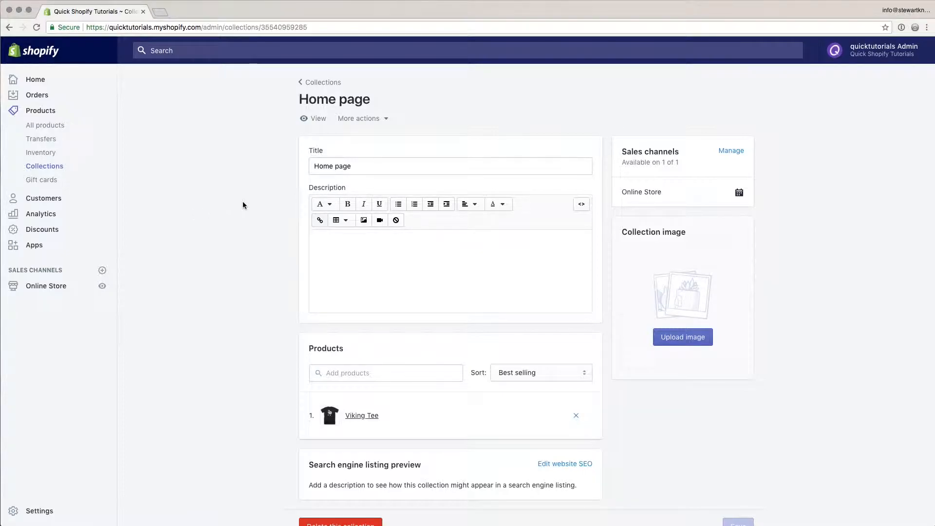
Review the Home page collection's title, description, image area, sales channel availability and Online Store publishing date.
click(369, 170)
click(365, 249)
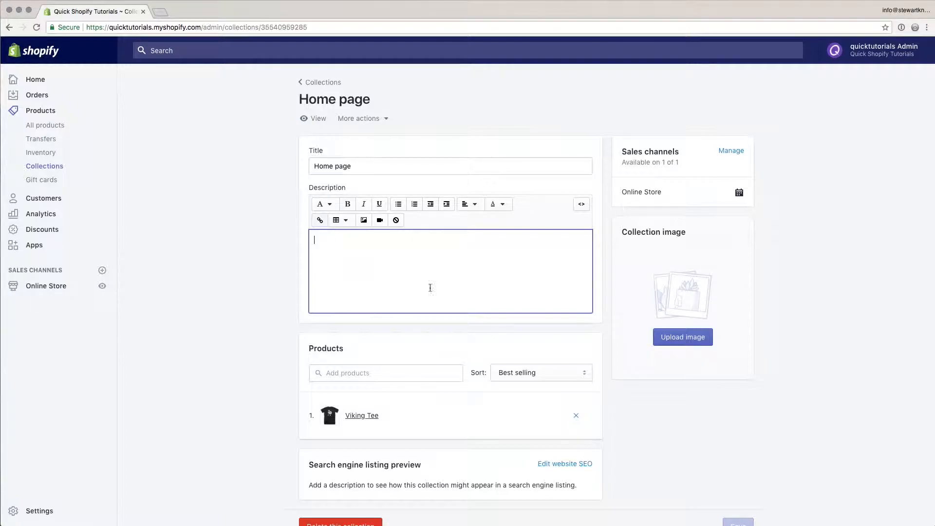
click(792, 350)
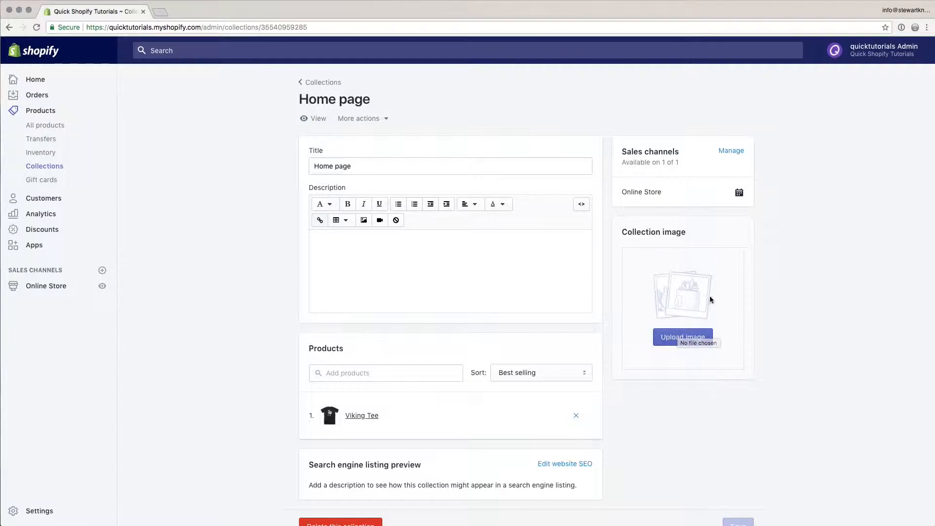
click(731, 153)
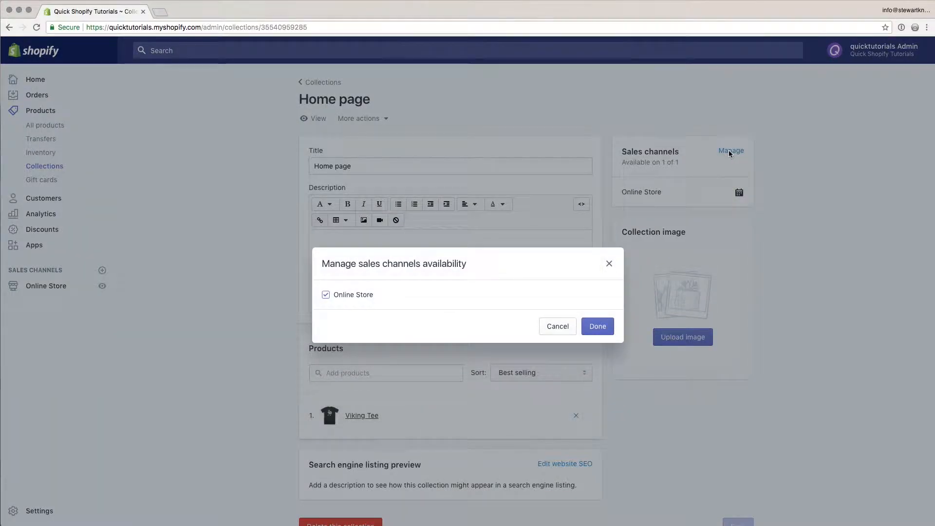
click(610, 264)
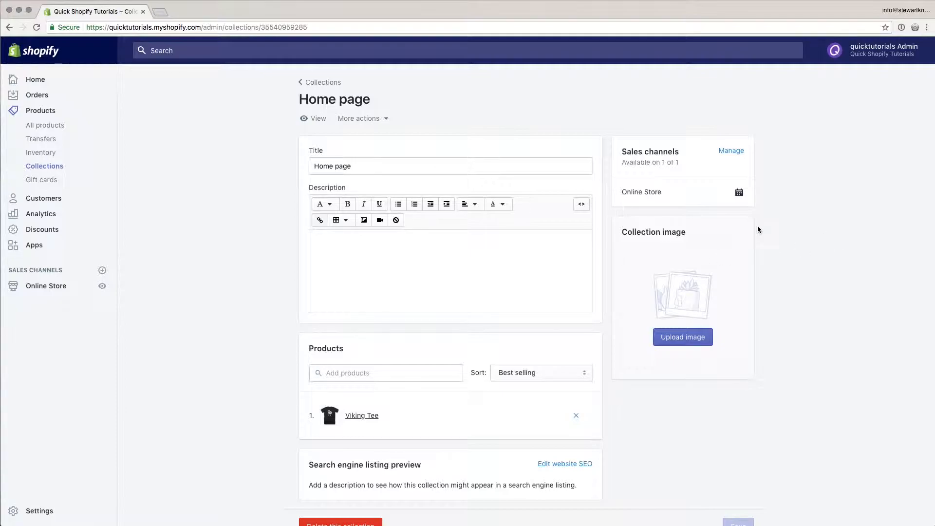
click(739, 194)
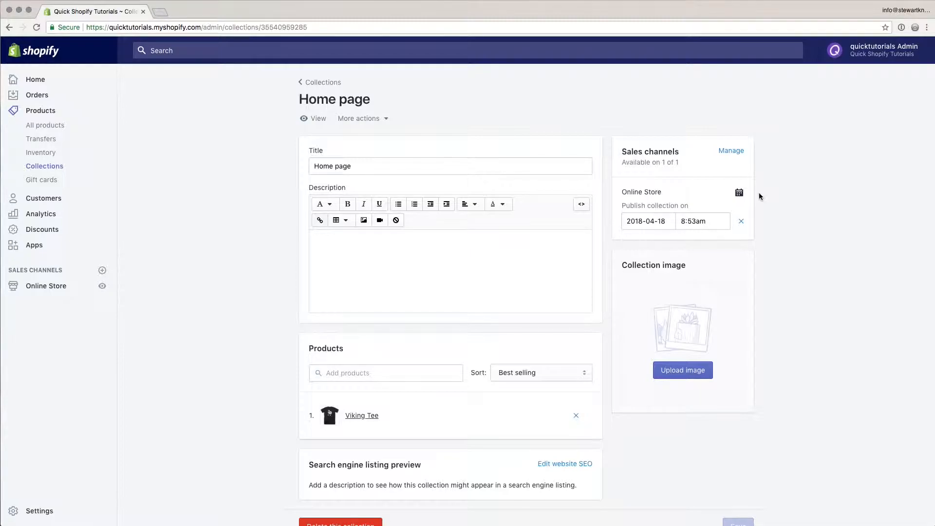
Expand the collection's website SEO settings and examine the page title, meta description and URL handle.
scroll(763, 197, down, 1)
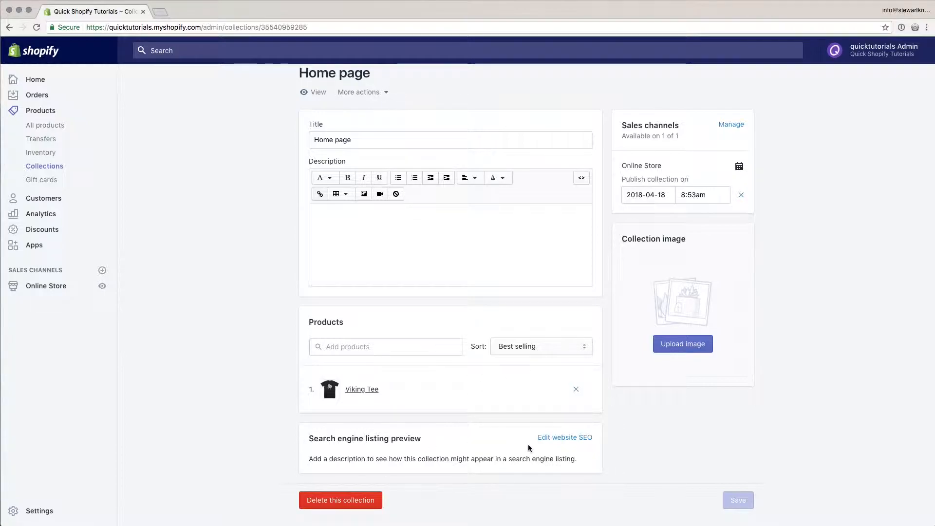
click(565, 438)
scroll(630, 449, down, 3)
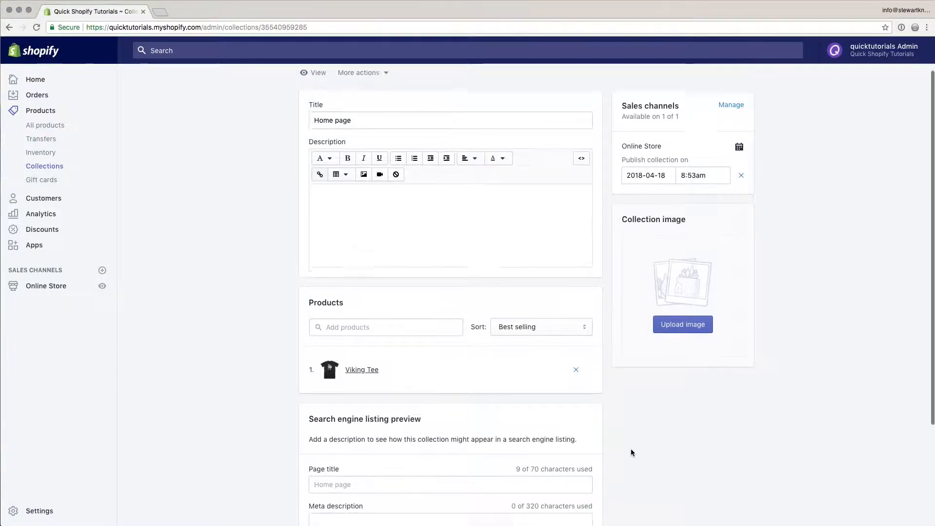
click(373, 346)
click(459, 398)
click(521, 455)
drag(518, 455, 467, 455)
click(699, 436)
scroll(631, 425, up, 5)
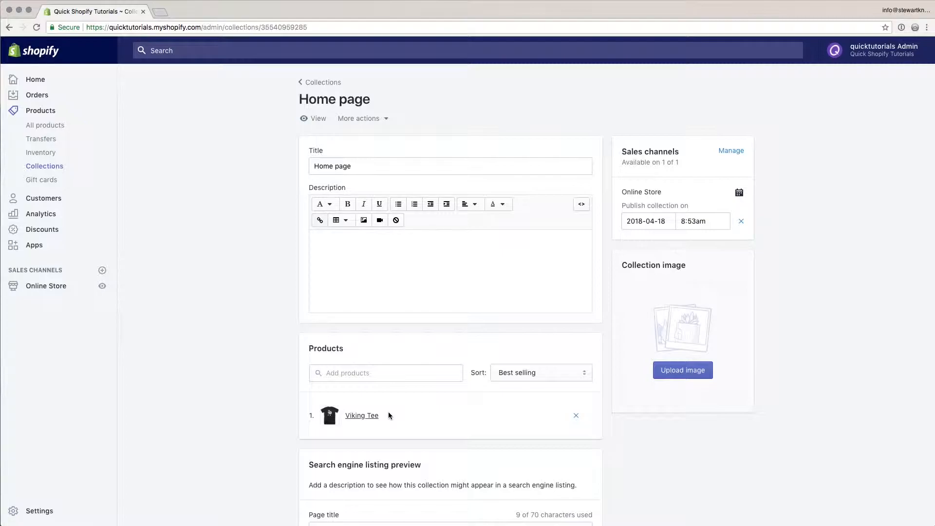
Add the QST Tee product to the Home page collection.
click(373, 373)
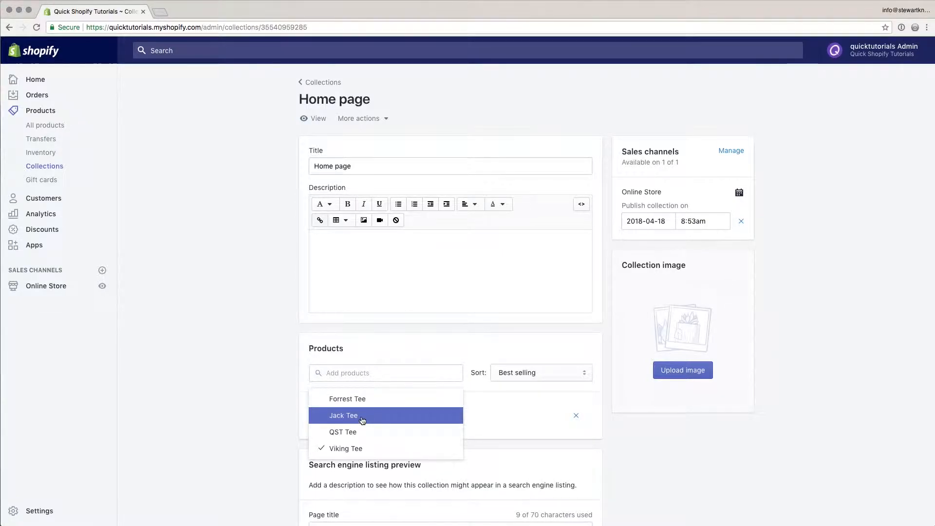
click(361, 432)
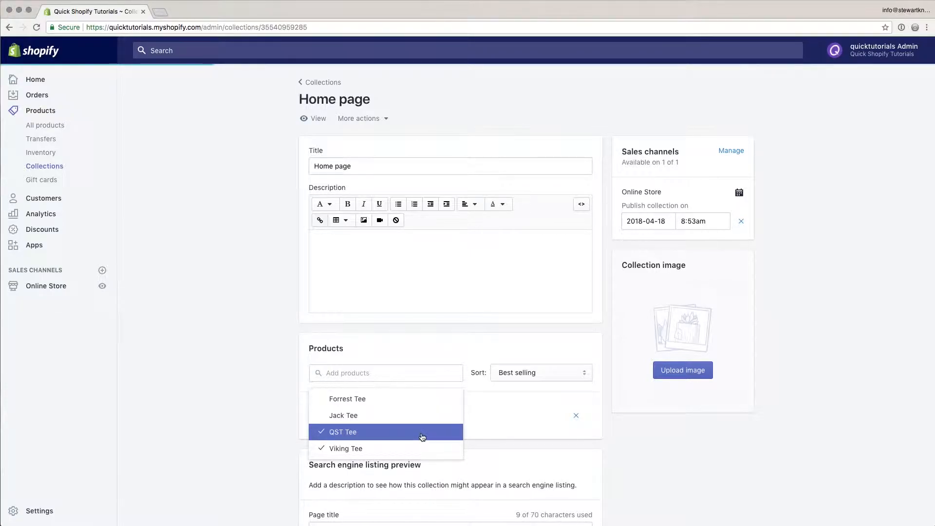
click(266, 425)
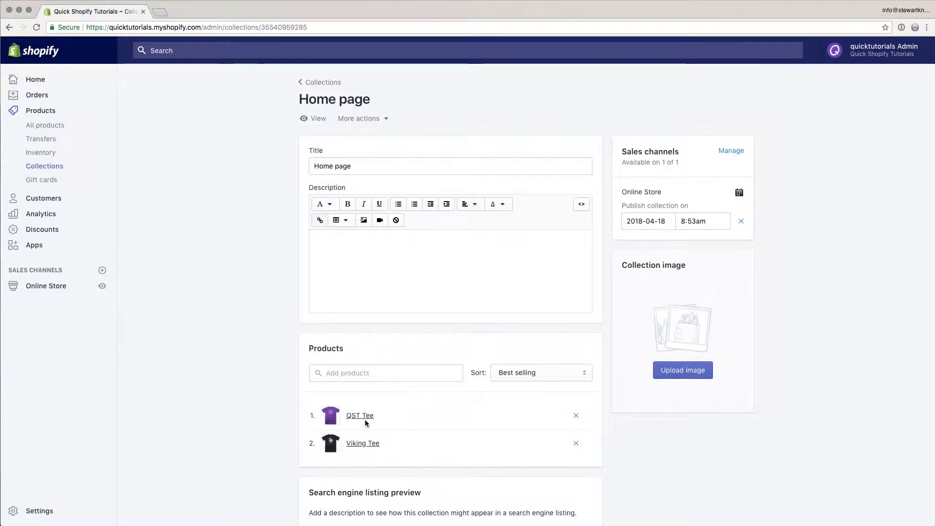
Examine the sort order options for the collection's products and look over the remaining settings.
click(521, 373)
click(535, 352)
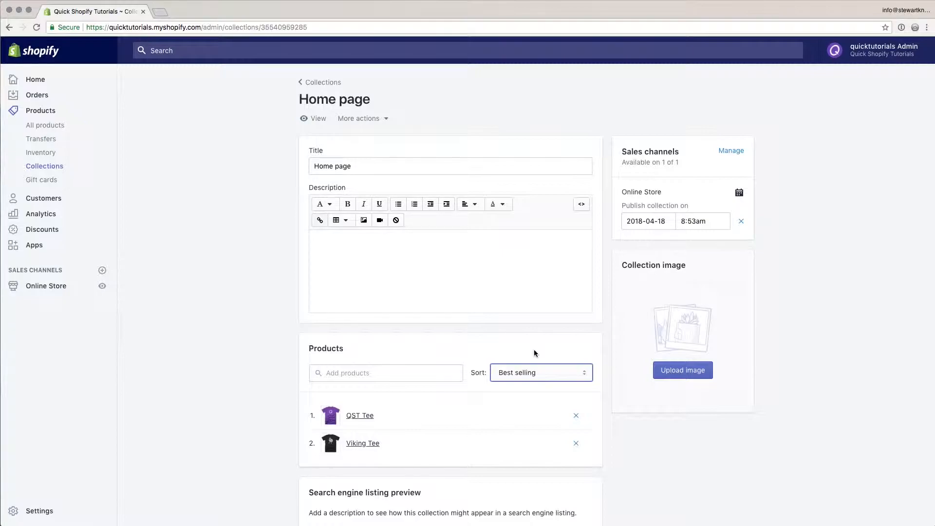
click(534, 350)
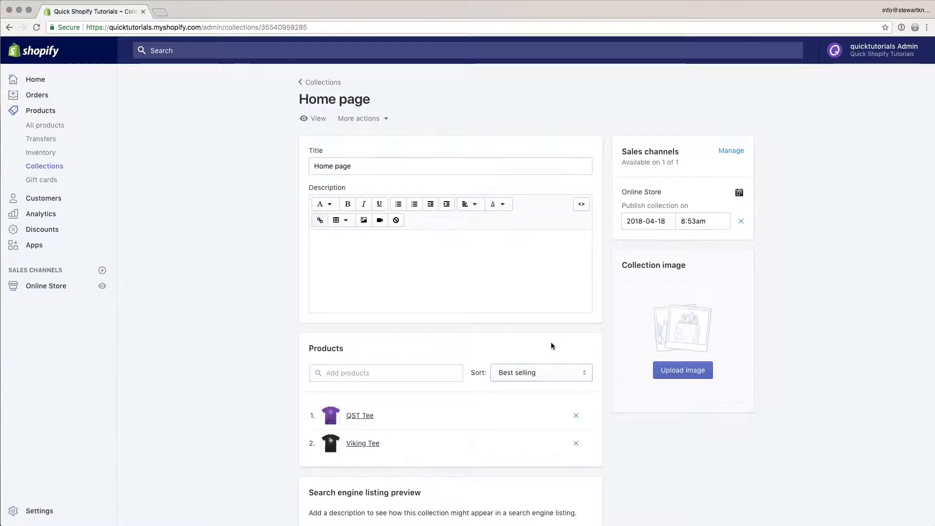
scroll(605, 340, down, 3)
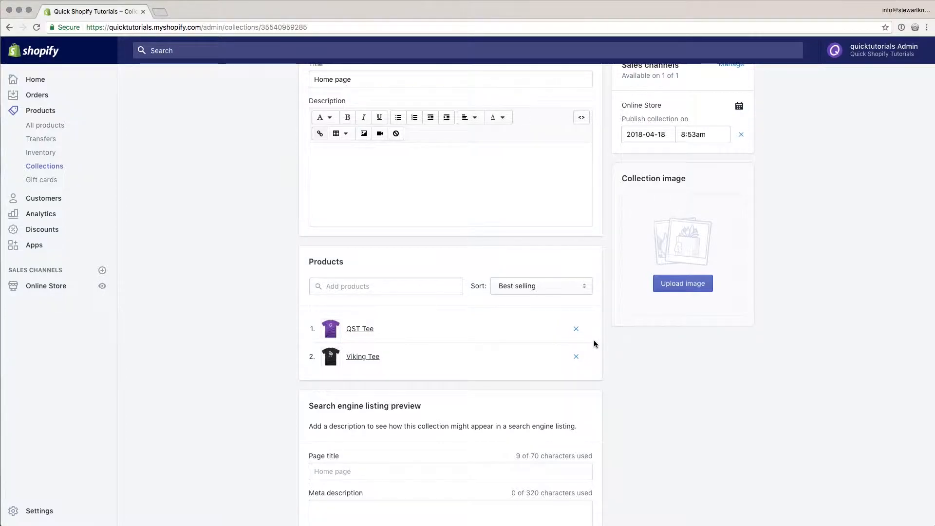
scroll(612, 347, down, 5)
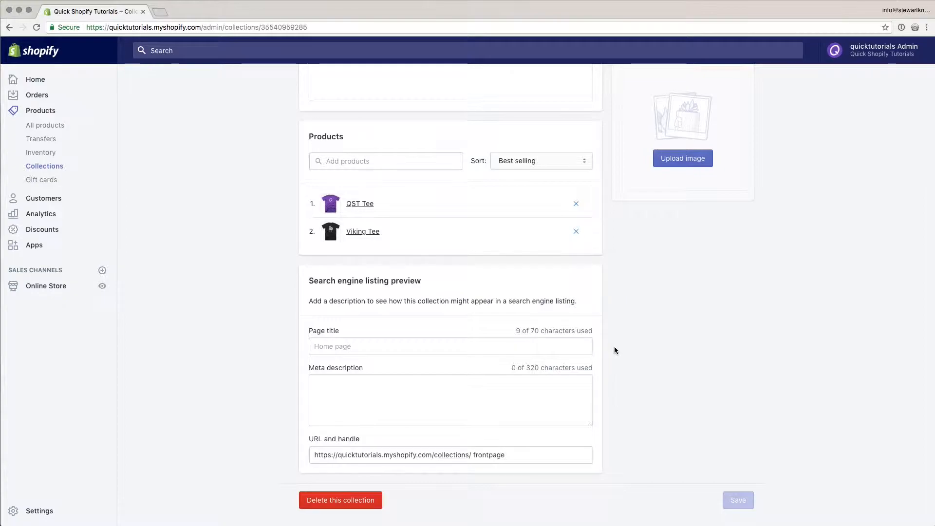
scroll(615, 346, up, 8)
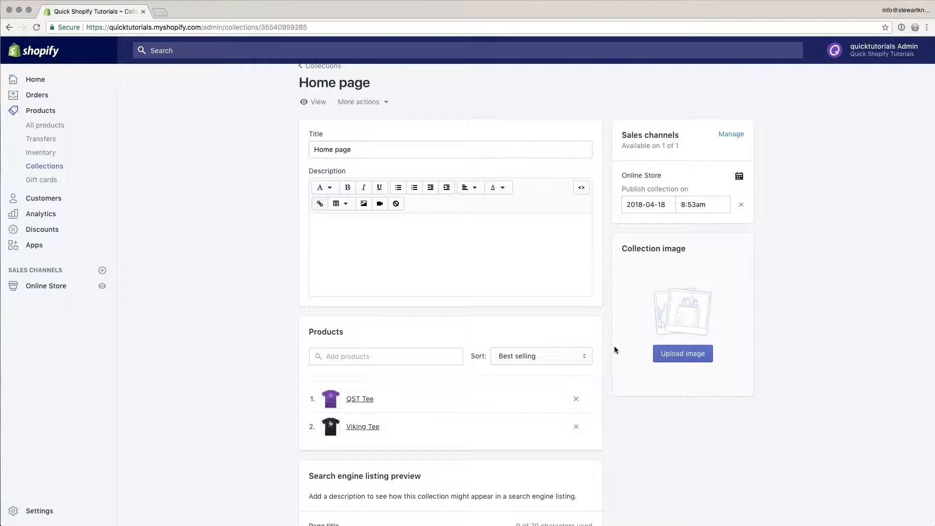
scroll(607, 349, up, 1)
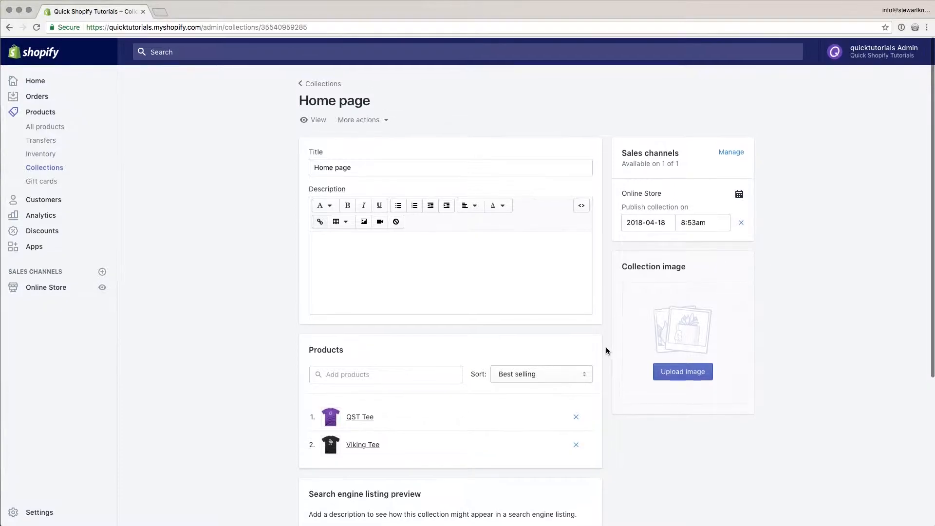
Return to the collections list and start a new collection titled "Tees".
click(317, 83)
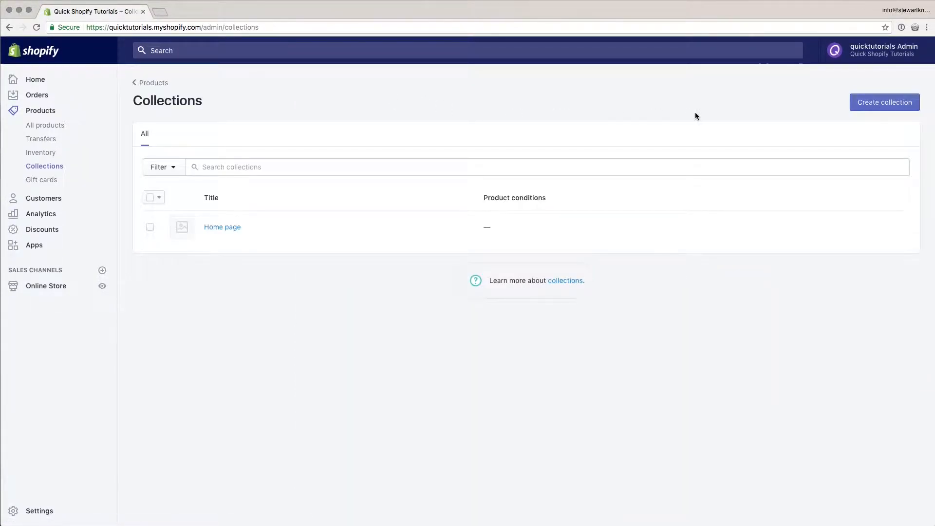
click(892, 103)
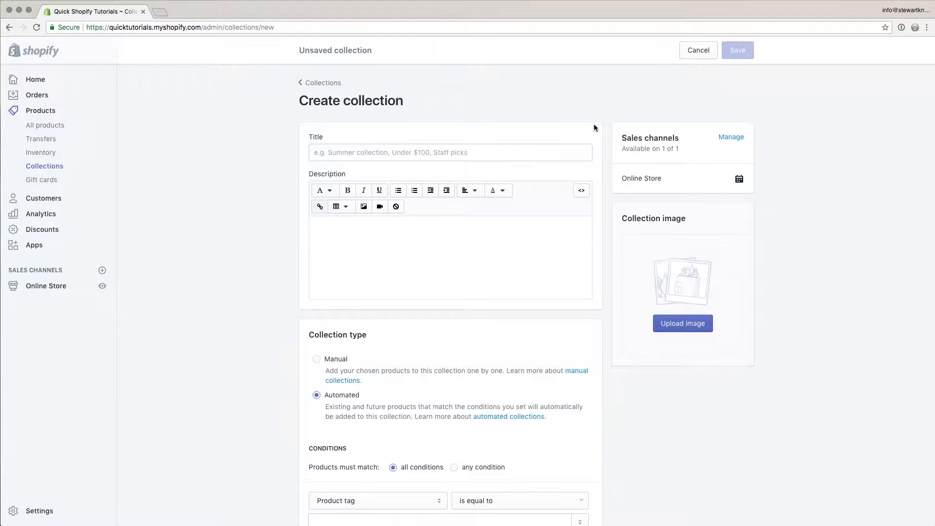
click(409, 150)
text(Tees)
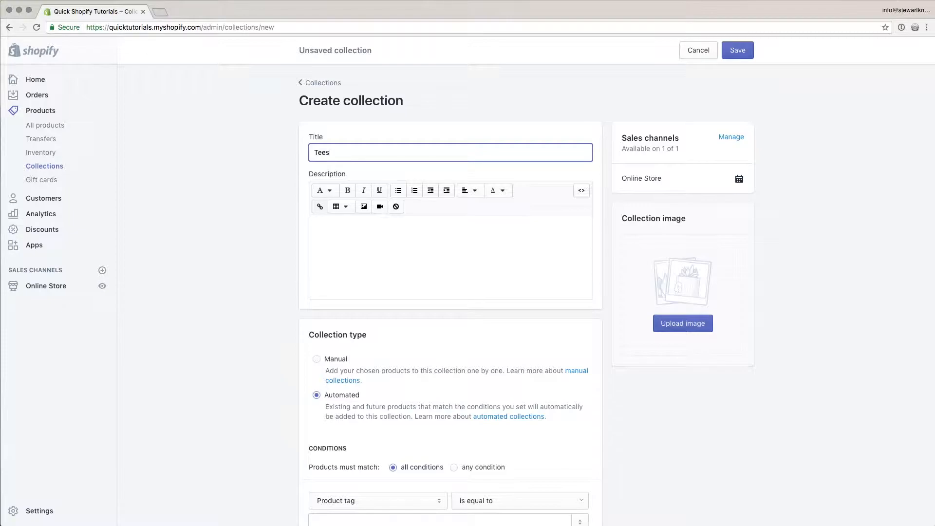
Review the new collection's description area, manual and automated collection types, and condition matching options.
click(423, 231)
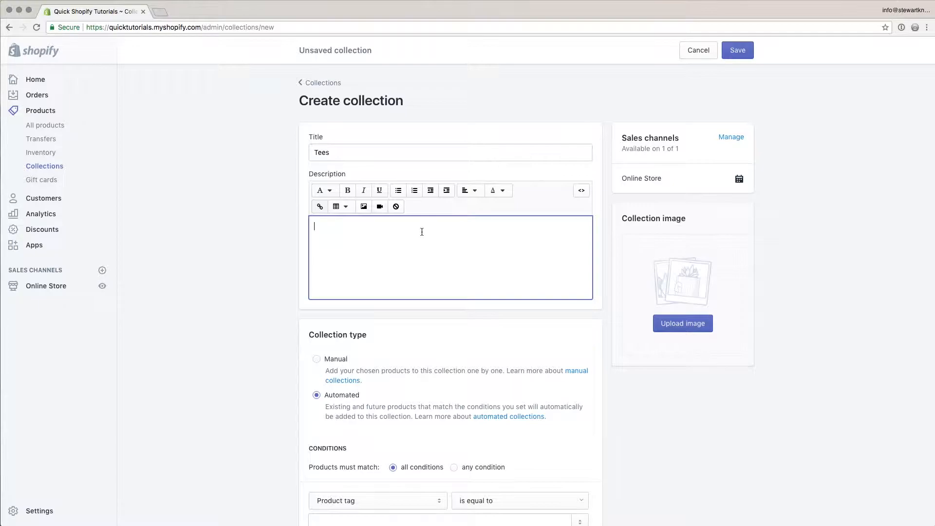
click(283, 227)
scroll(283, 227, down, 3)
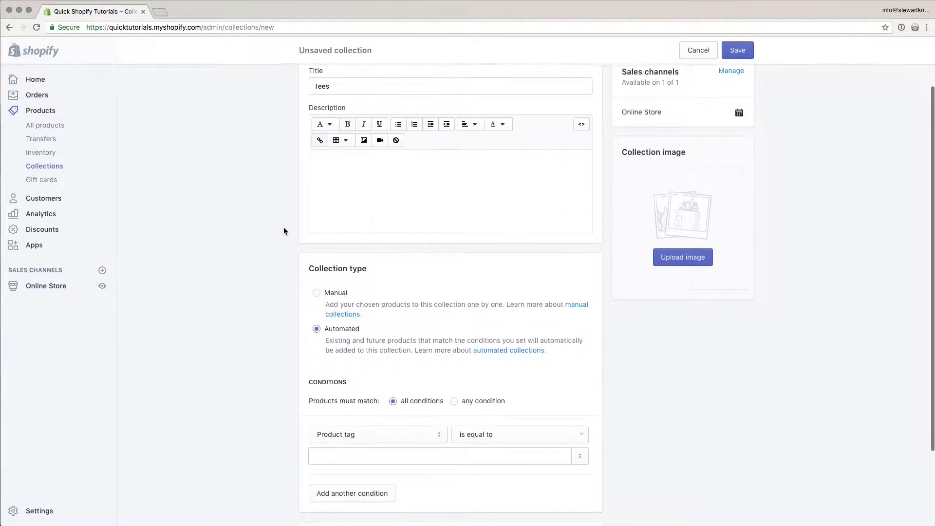
scroll(283, 231, down, 3)
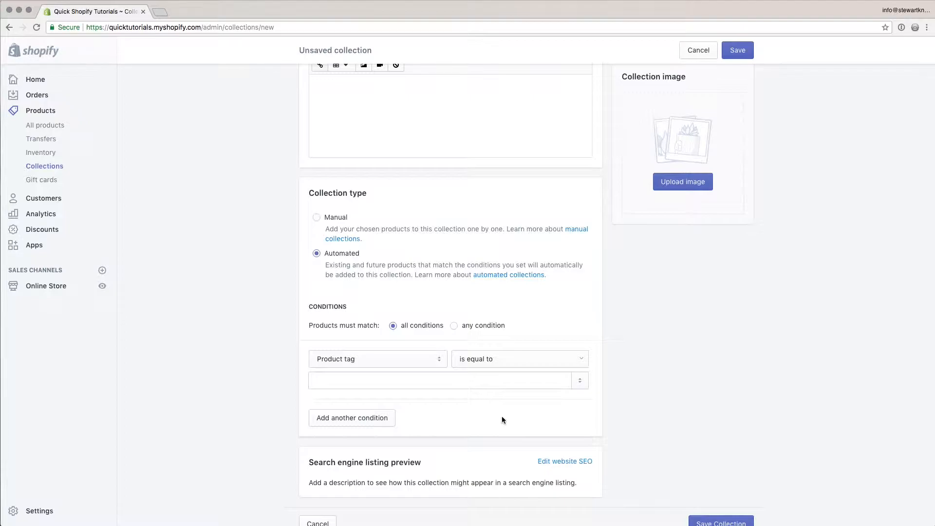
scroll(502, 416, down, 1)
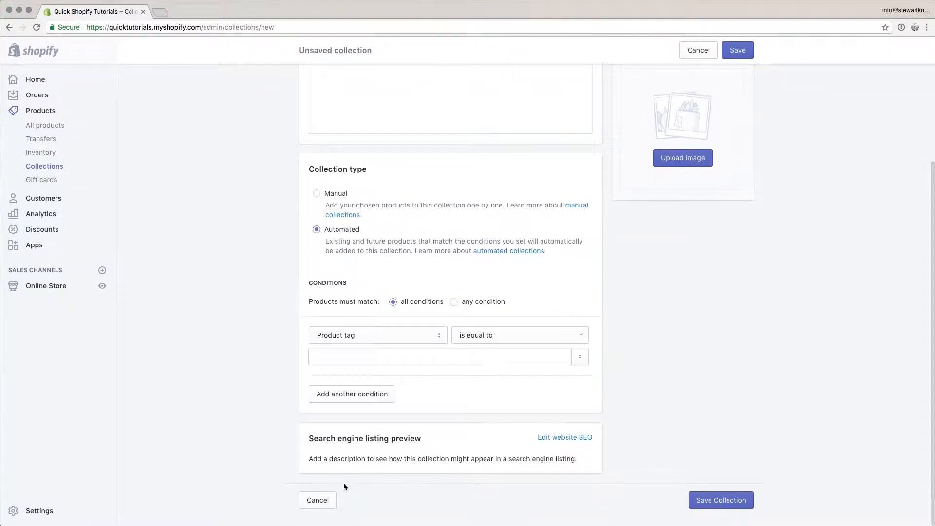
scroll(622, 397, up, 3)
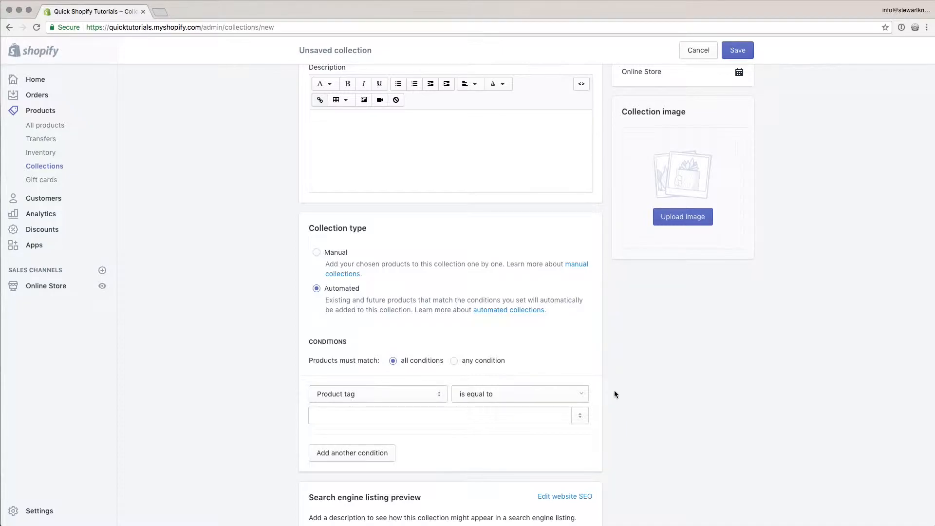
scroll(615, 390, down, 3)
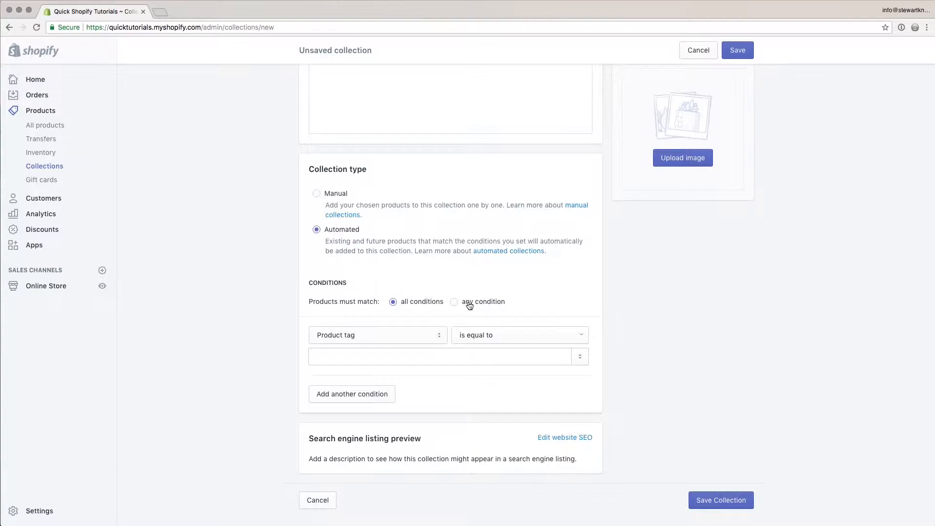
Set the Tees collection's first condition to product type is equal to Tee.
click(424, 336)
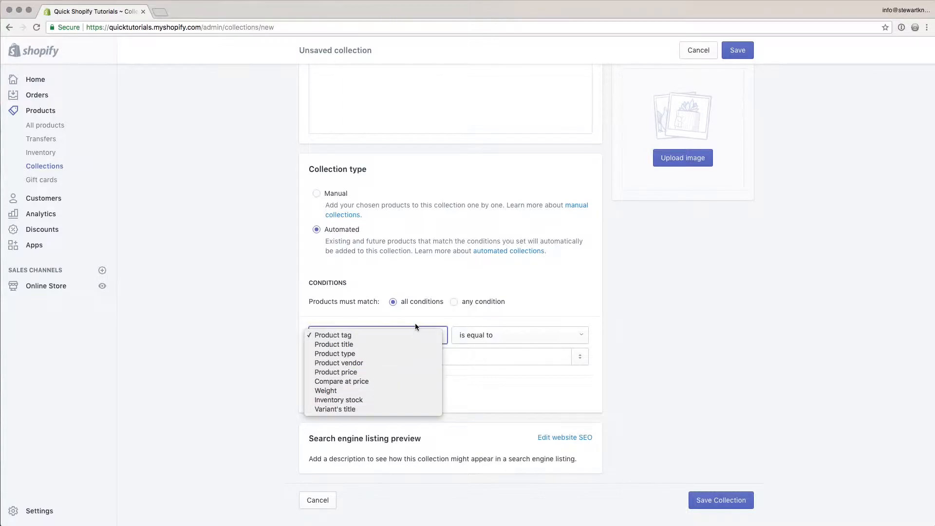
click(370, 354)
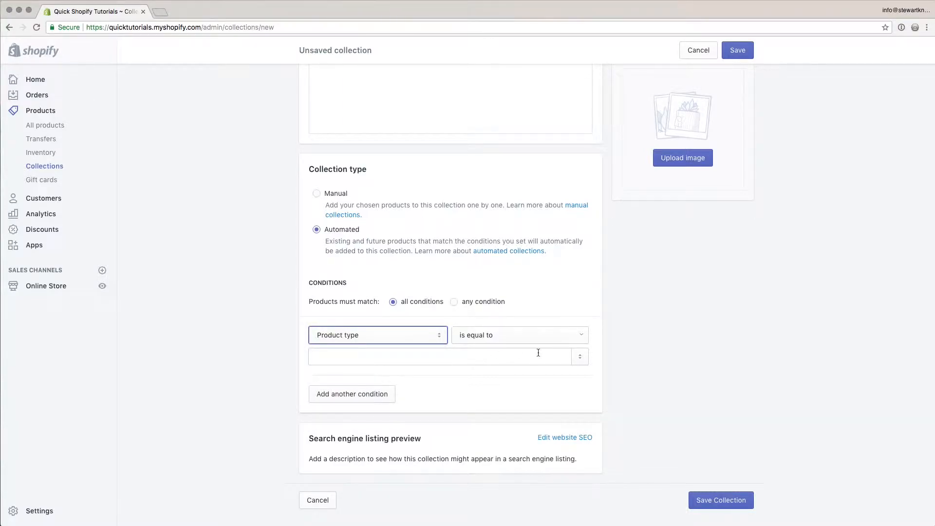
click(550, 340)
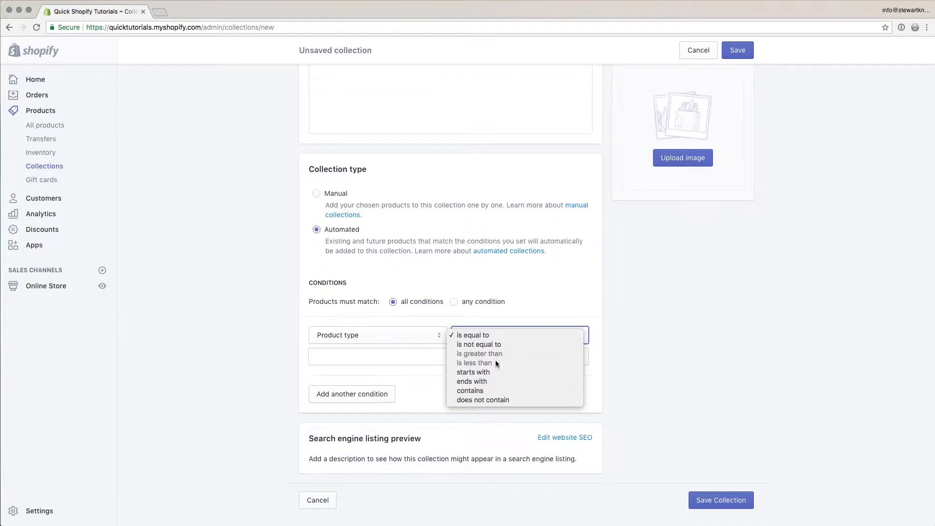
click(411, 334)
click(422, 335)
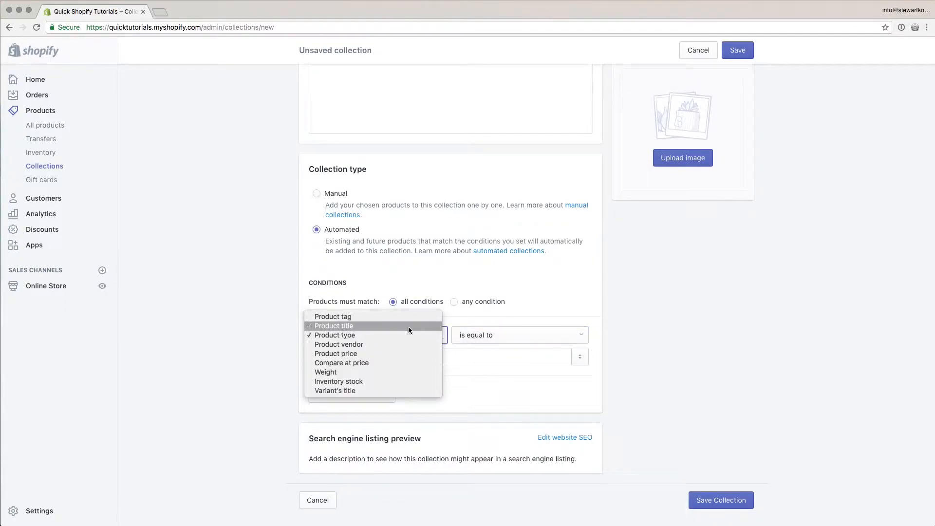
click(383, 336)
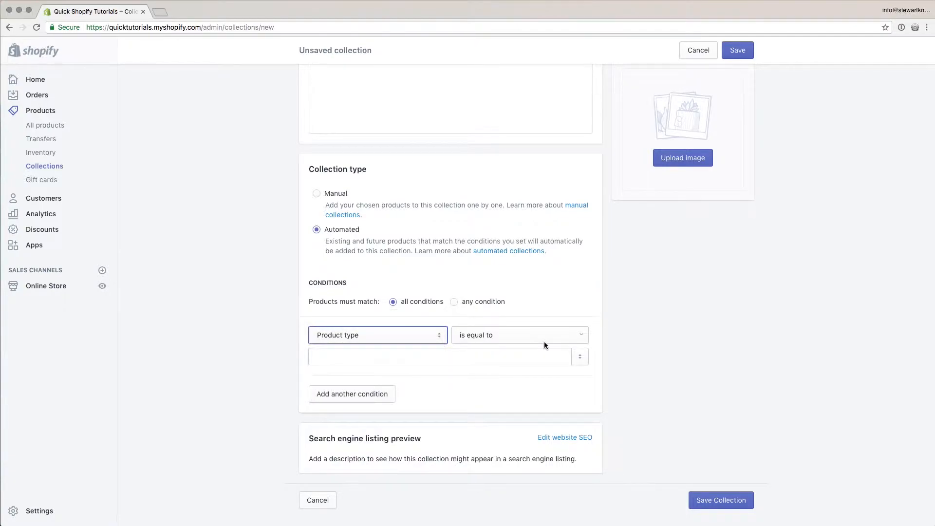
click(539, 340)
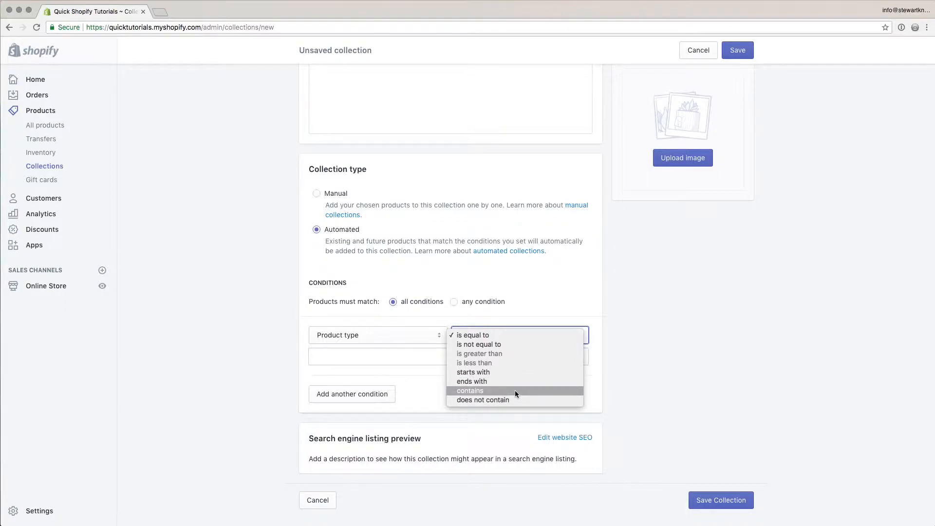
click(512, 337)
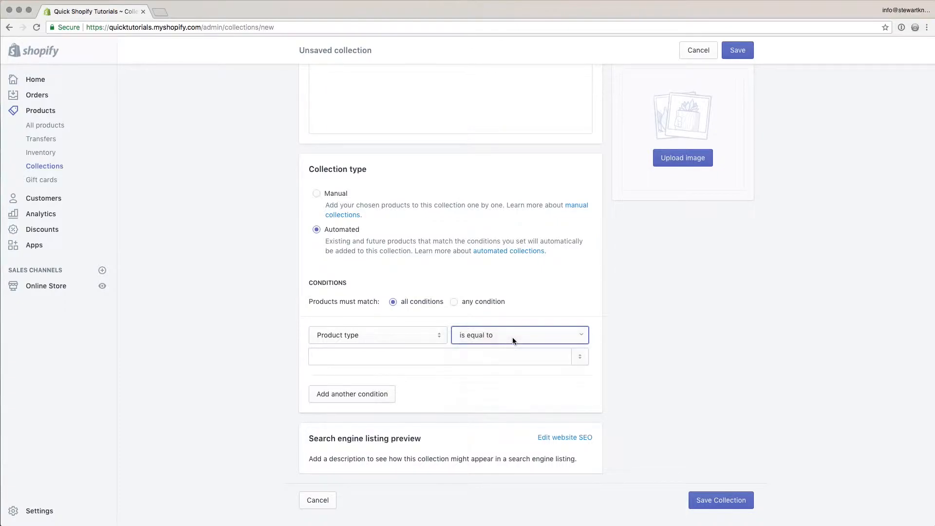
click(579, 358)
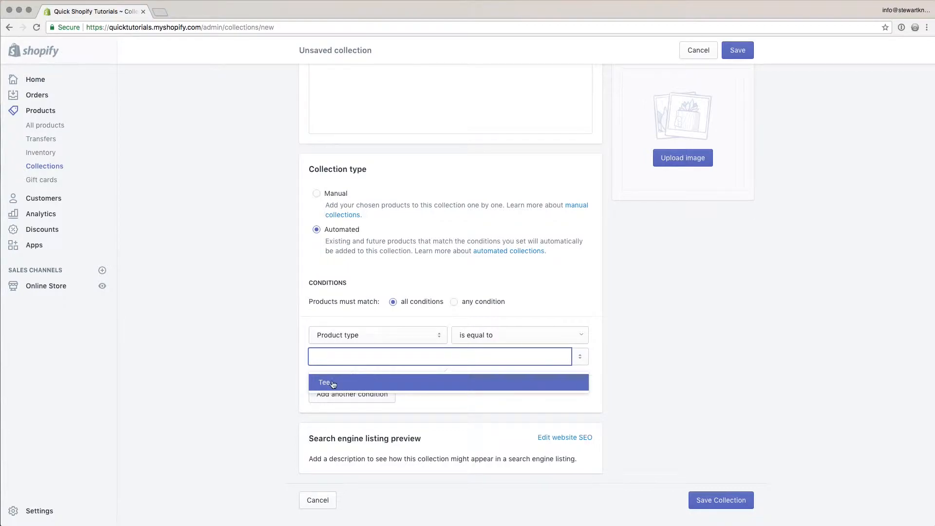
click(326, 385)
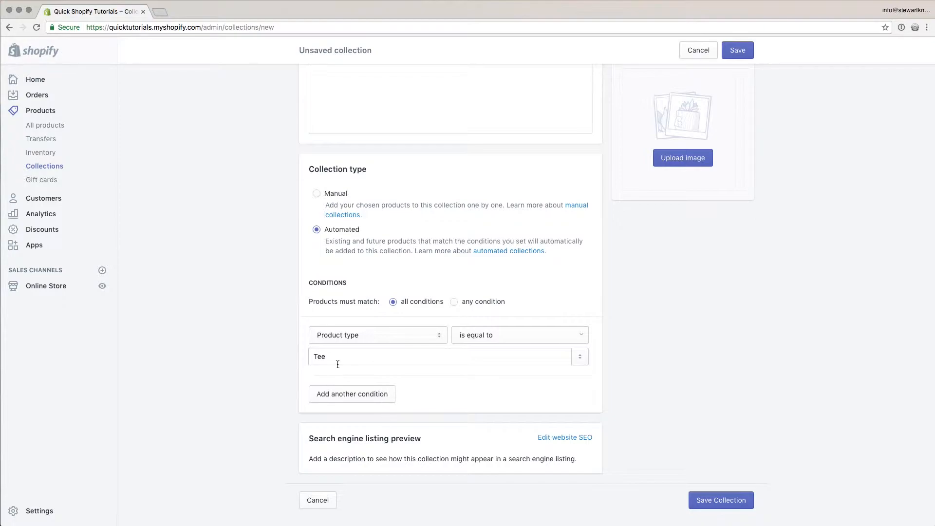
Add a second condition requiring inventory stock is greater than 0, and save the collection.
click(350, 398)
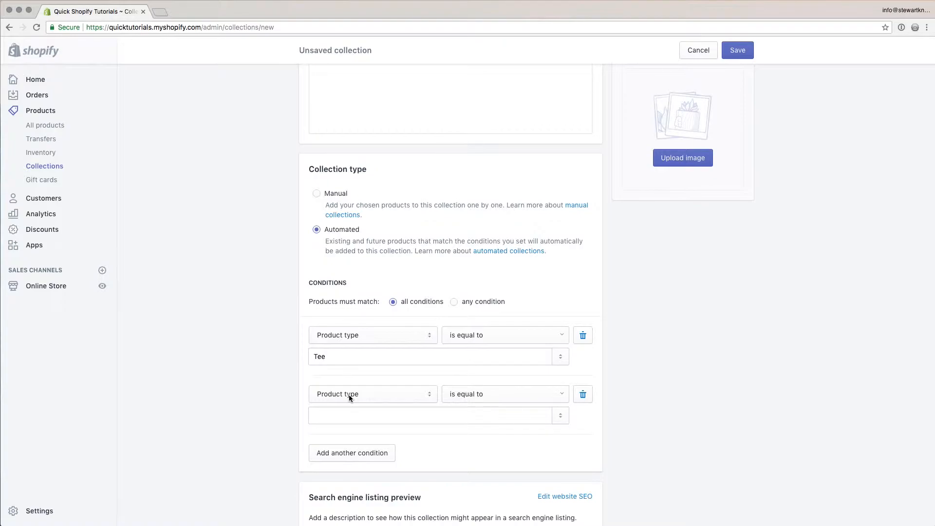
click(349, 395)
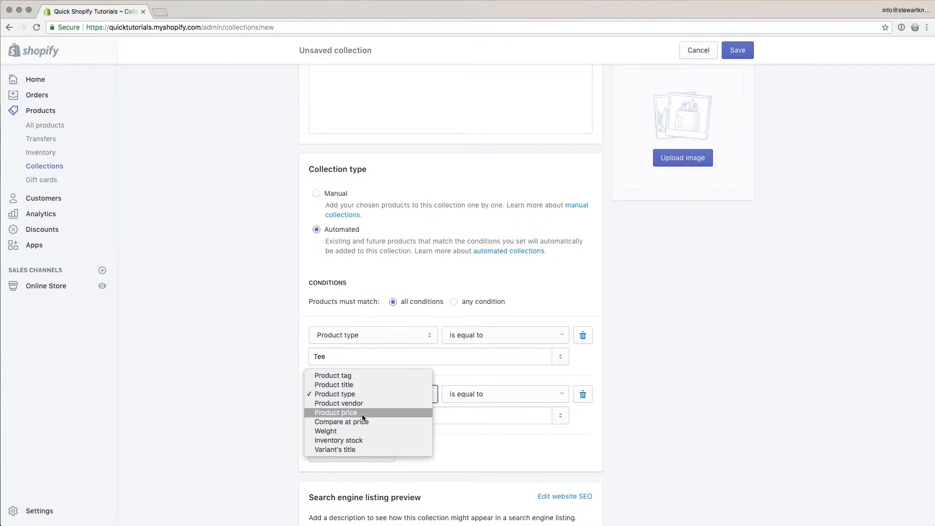
click(355, 441)
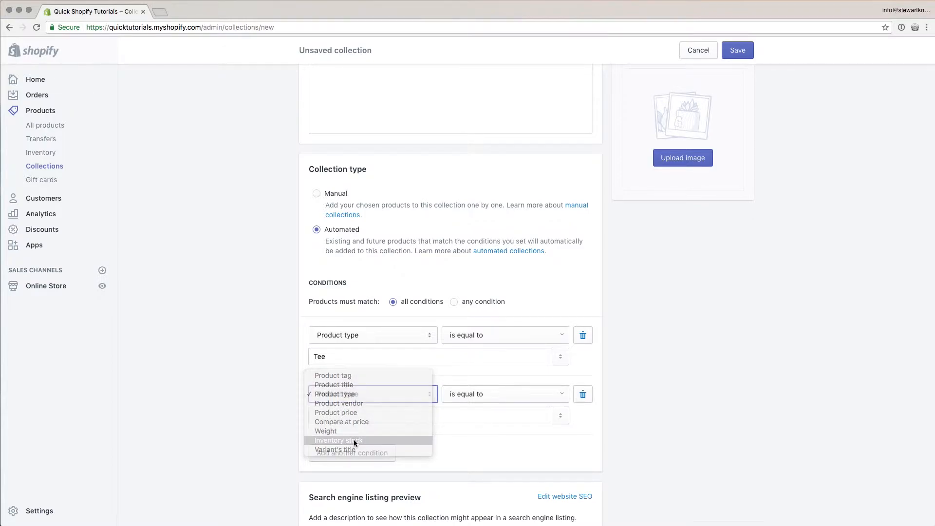
click(467, 396)
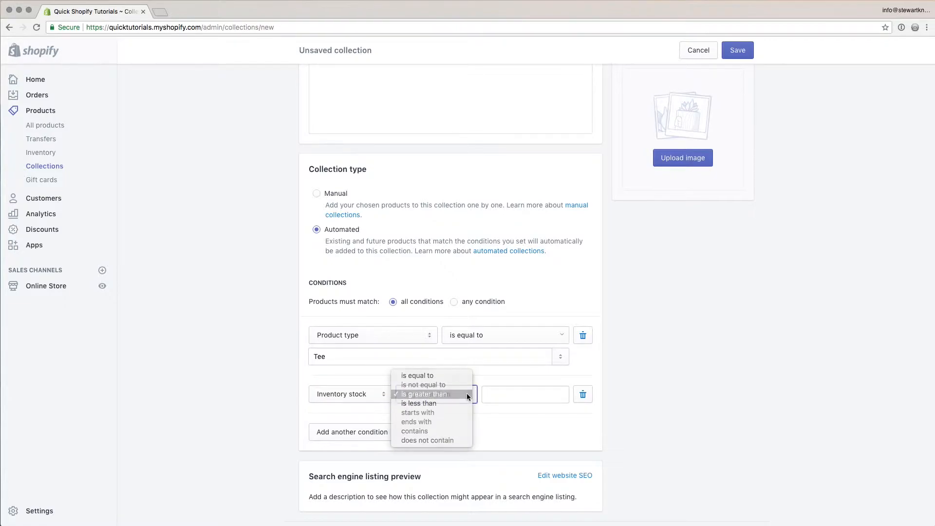
click(466, 394)
click(496, 394)
text(0)
click(609, 412)
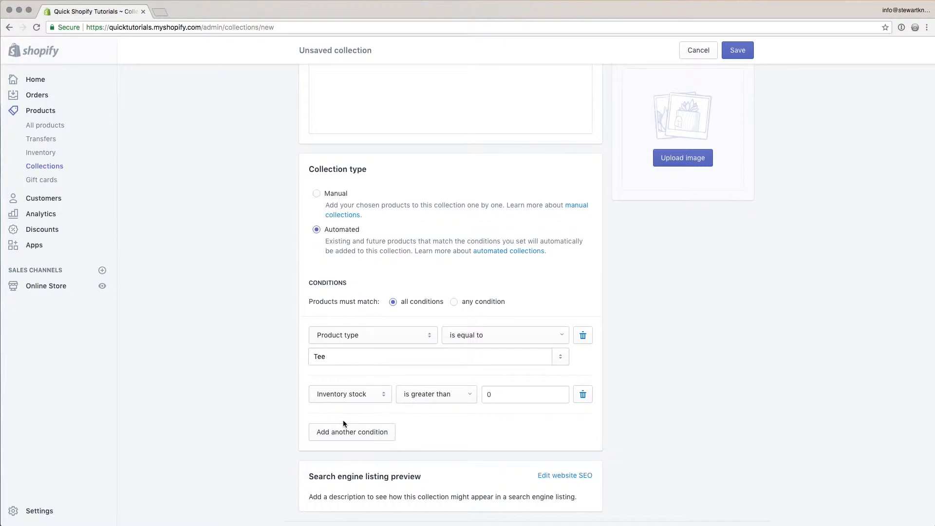
click(737, 50)
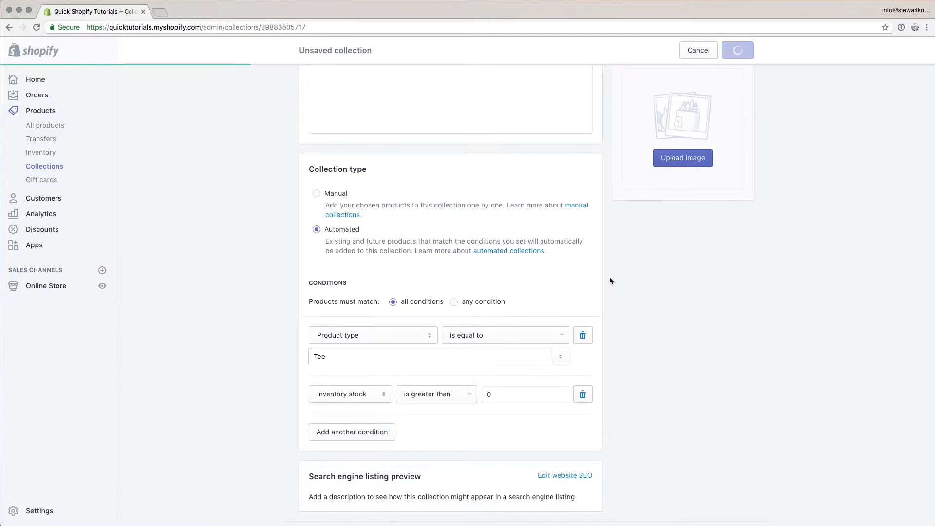
Open Jack Tee from the collection's product list, set its inventory quantity to 0, and save the product.
scroll(598, 285, down, 10)
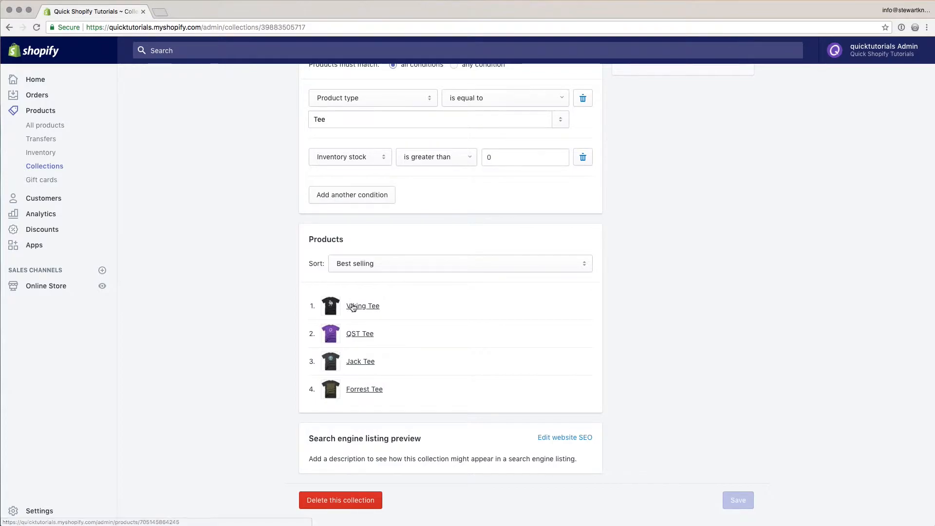
scroll(616, 359, up, 3)
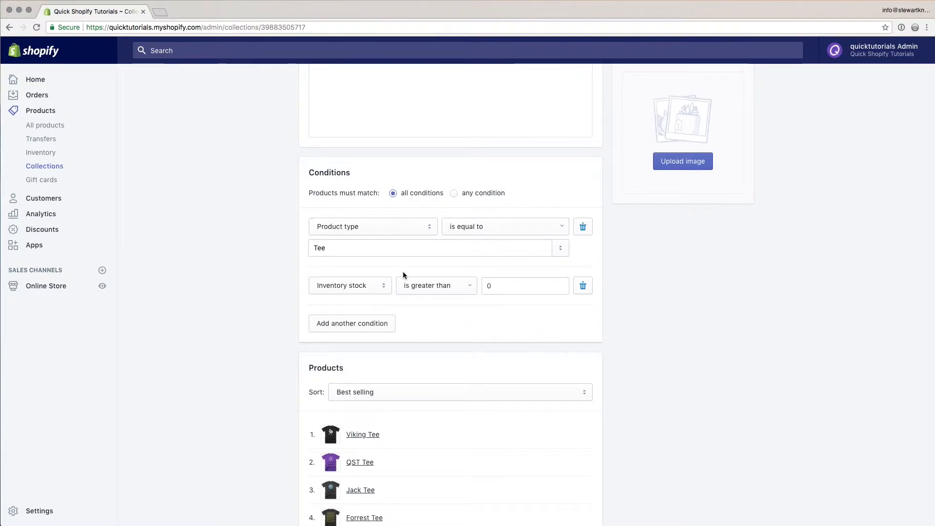
scroll(405, 274, down, 3)
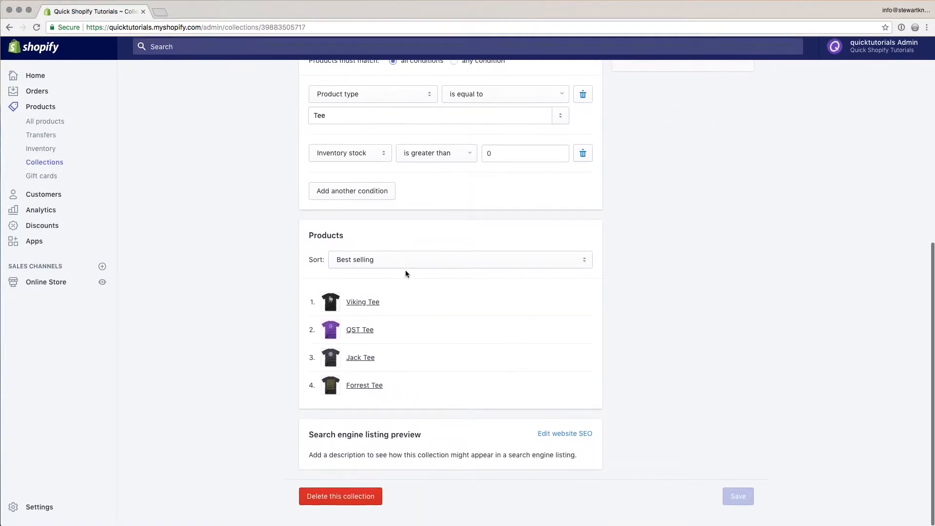
scroll(405, 274, up, 2)
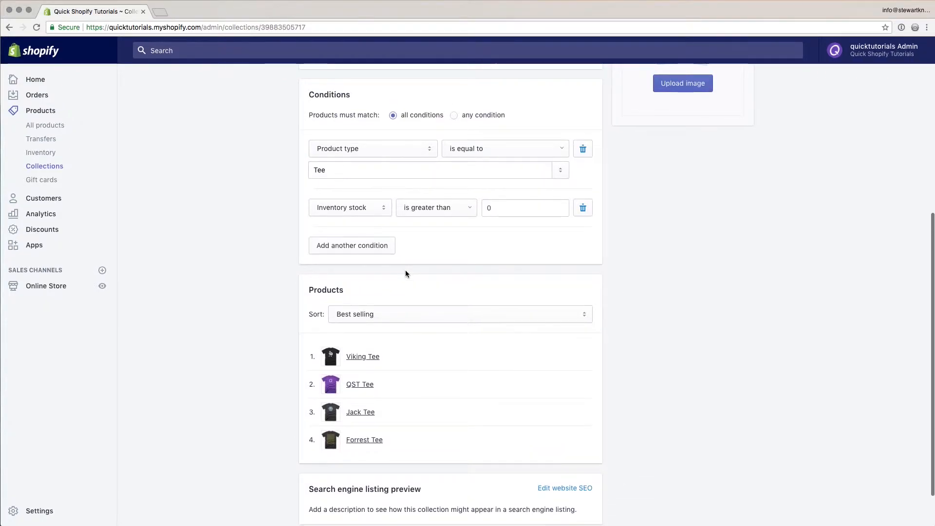
click(358, 413)
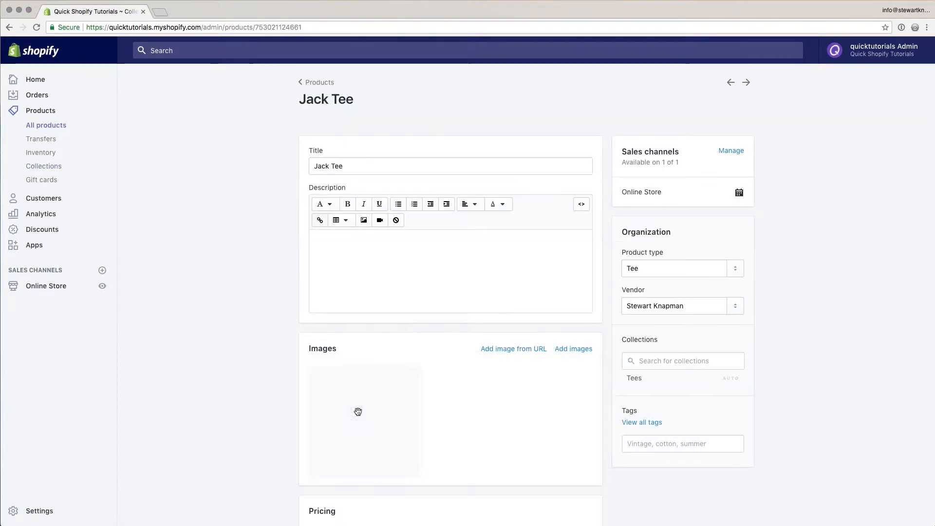
scroll(174, 390, down, 6)
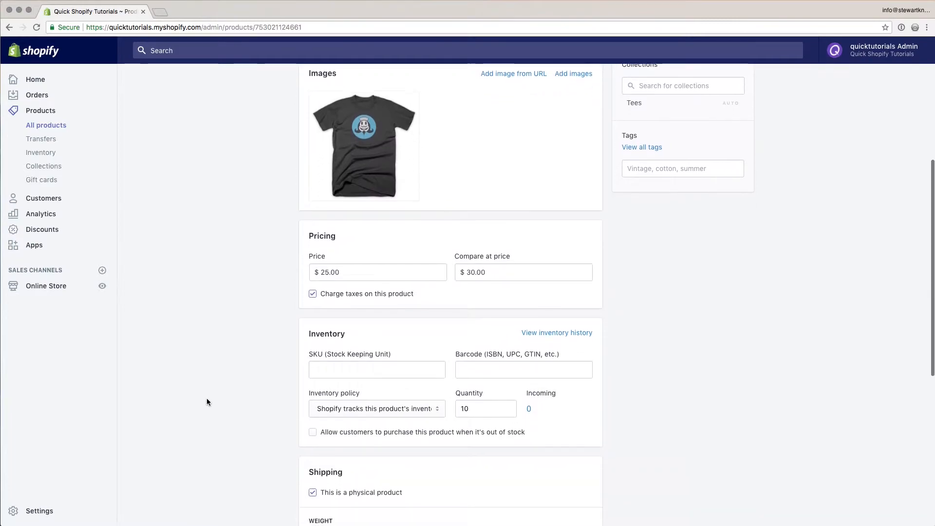
scroll(206, 402, down, 3)
click(454, 302)
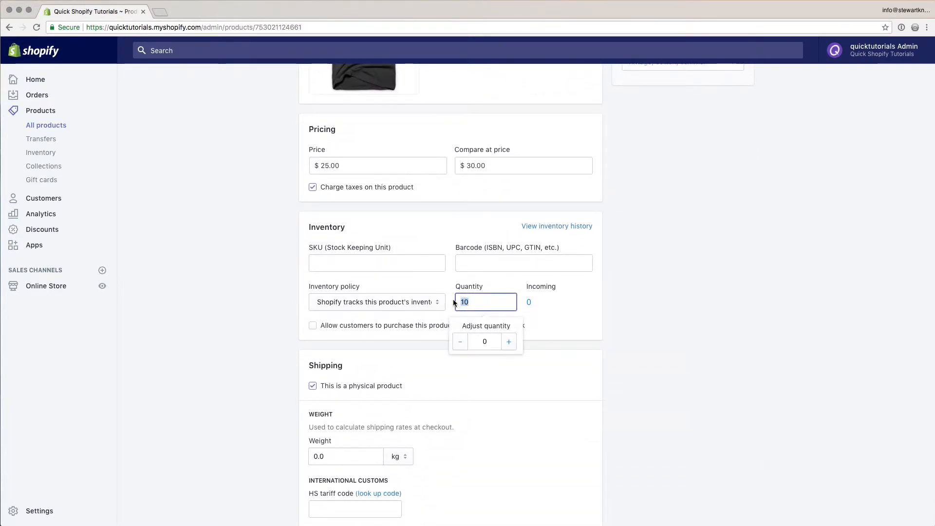
text(0)
click(261, 300)
click(738, 54)
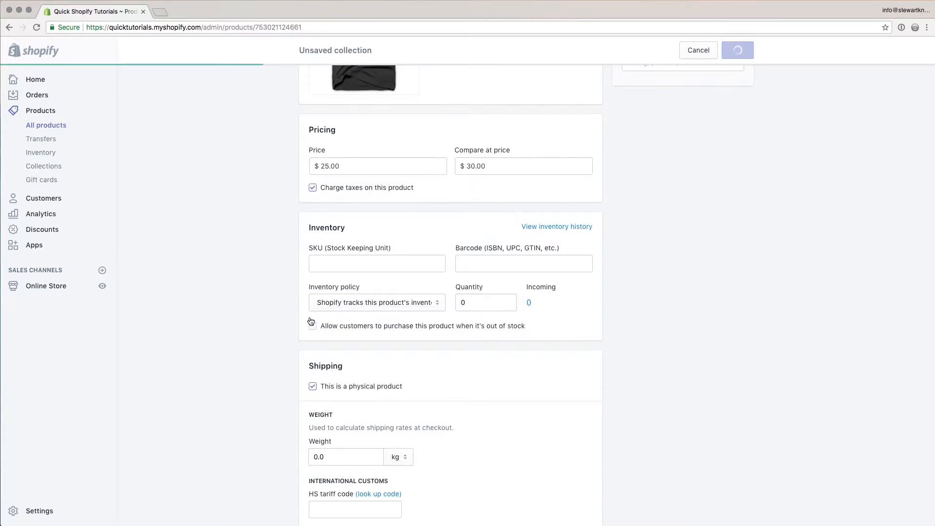
Check Jack Tee's collection assignment, then reopen the Tees collection and review its conditions and product list.
scroll(311, 321, up, 6)
scroll(311, 321, up, 3)
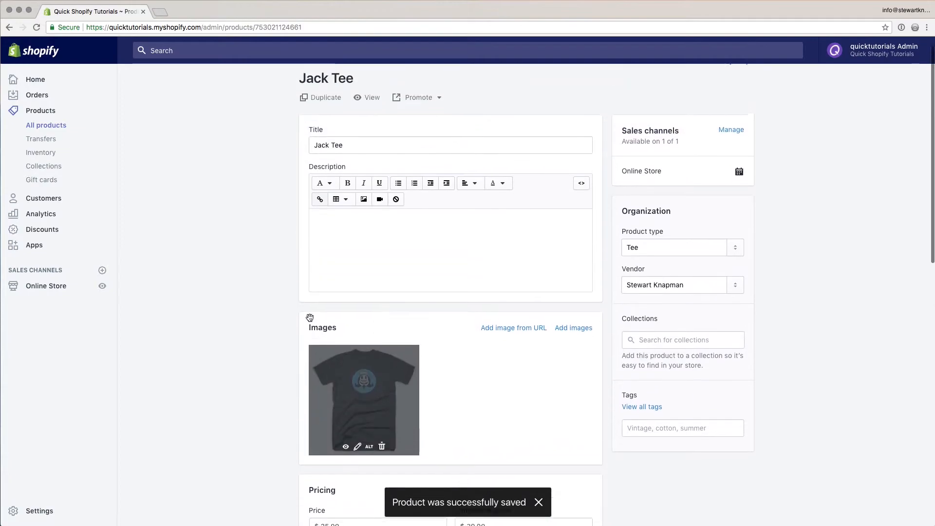
click(50, 170)
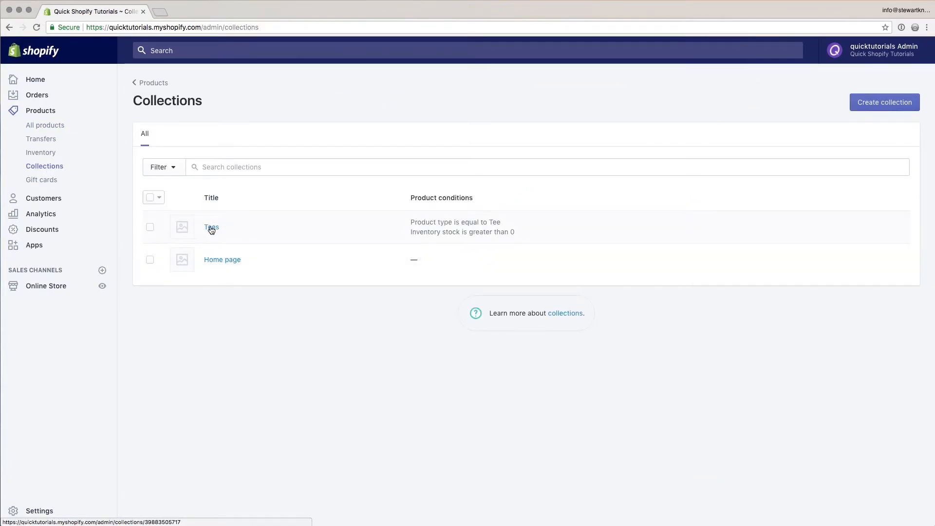
click(212, 228)
scroll(268, 287, down, 5)
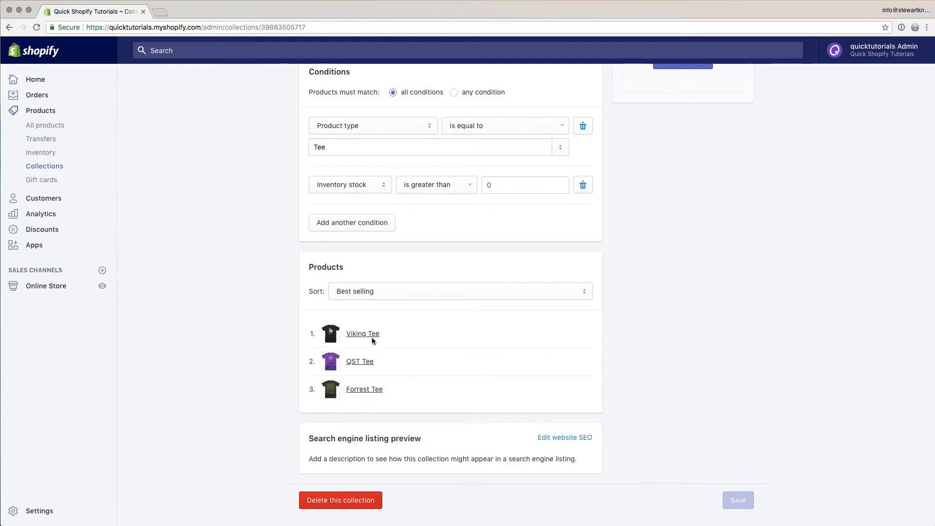
scroll(244, 310, up, 6)
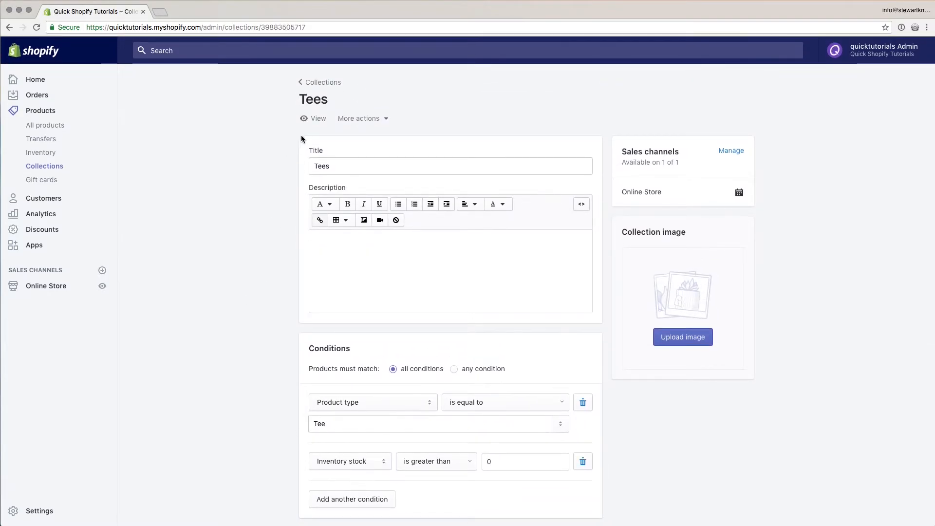
View the Tees collection in the online store, and check the featured collection on the store's home page.
click(310, 120)
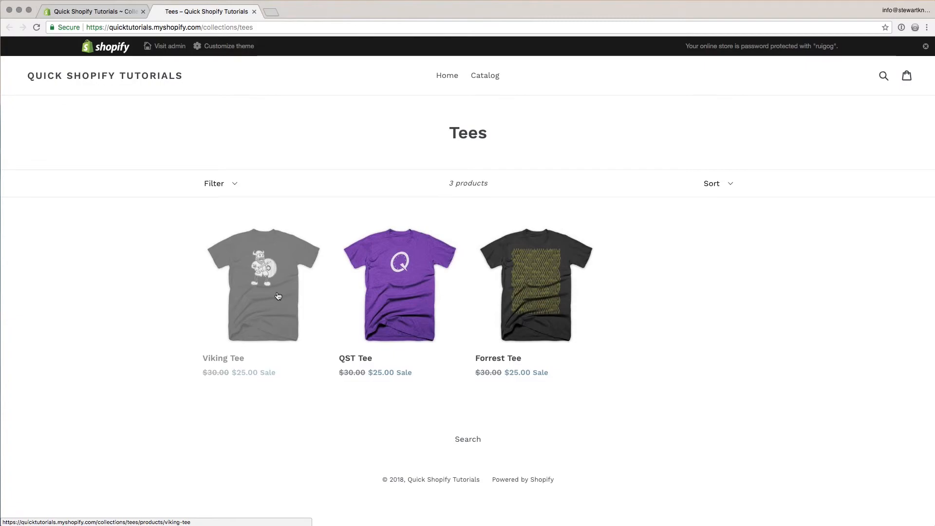
click(444, 82)
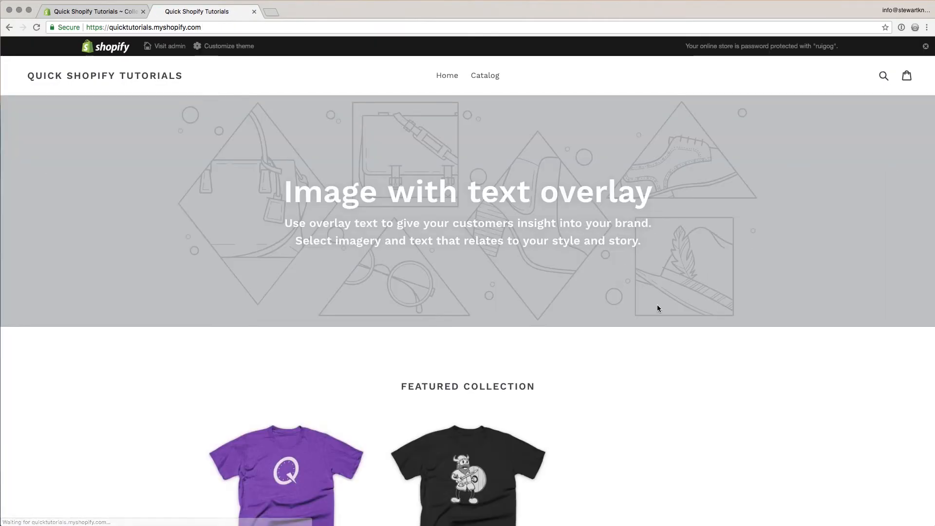
scroll(656, 308, down, 5)
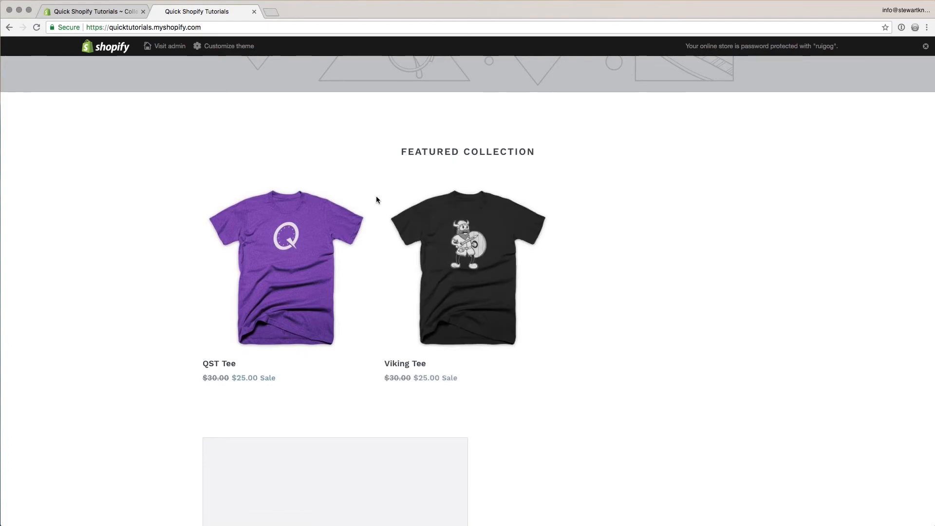
scroll(377, 199, up, 3)
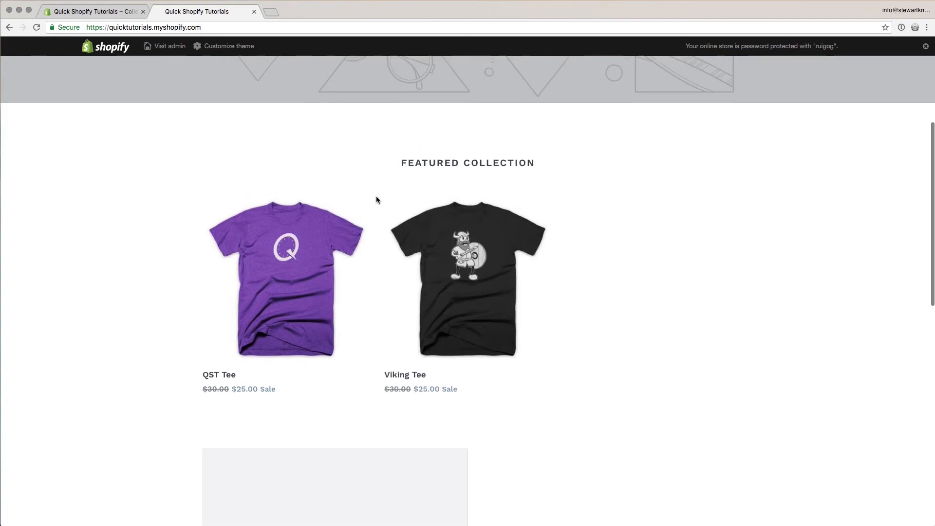